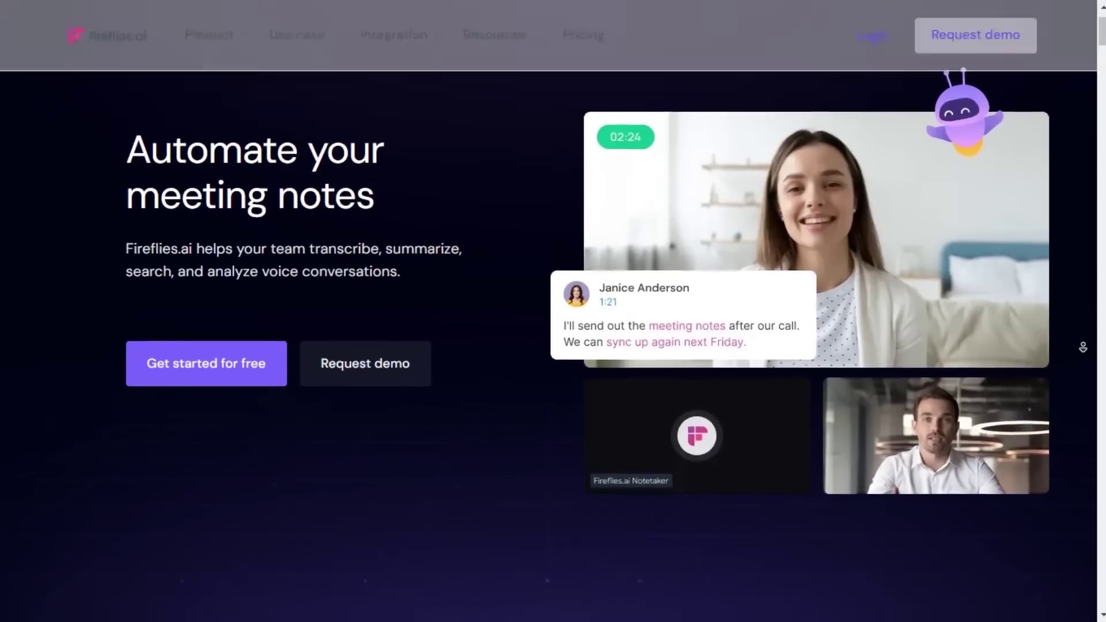
scroll(1083, 347, down, 1)
scroll(1082, 355, down, 1)
scroll(1080, 363, down, 1)
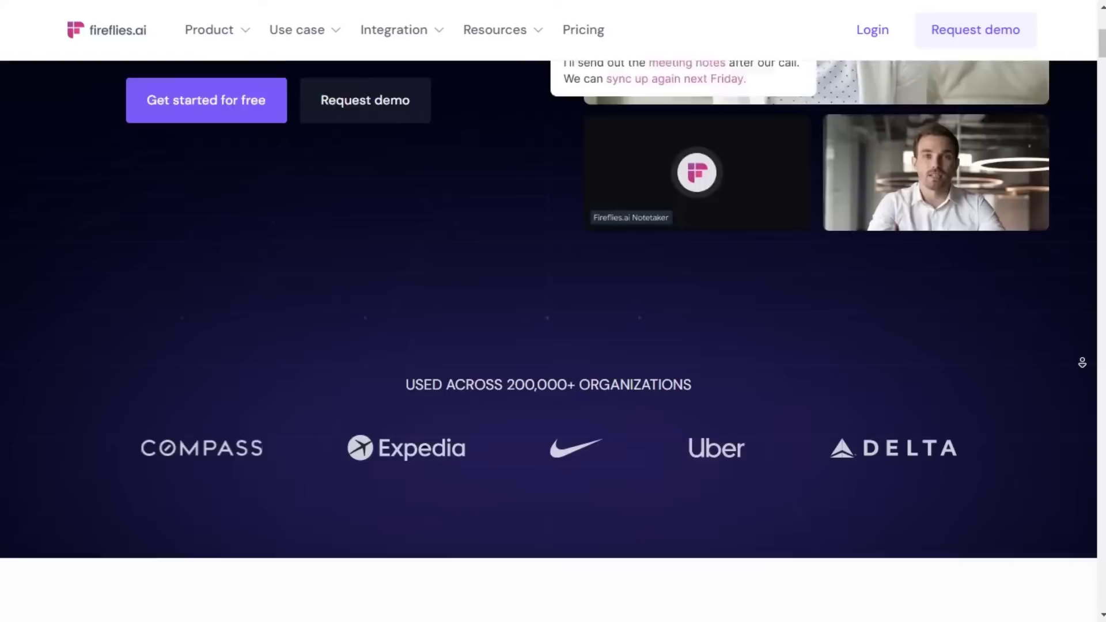
scroll(1082, 365, down, 2)
scroll(1080, 366, down, 2)
scroll(1081, 366, down, 2)
scroll(1082, 364, down, 2)
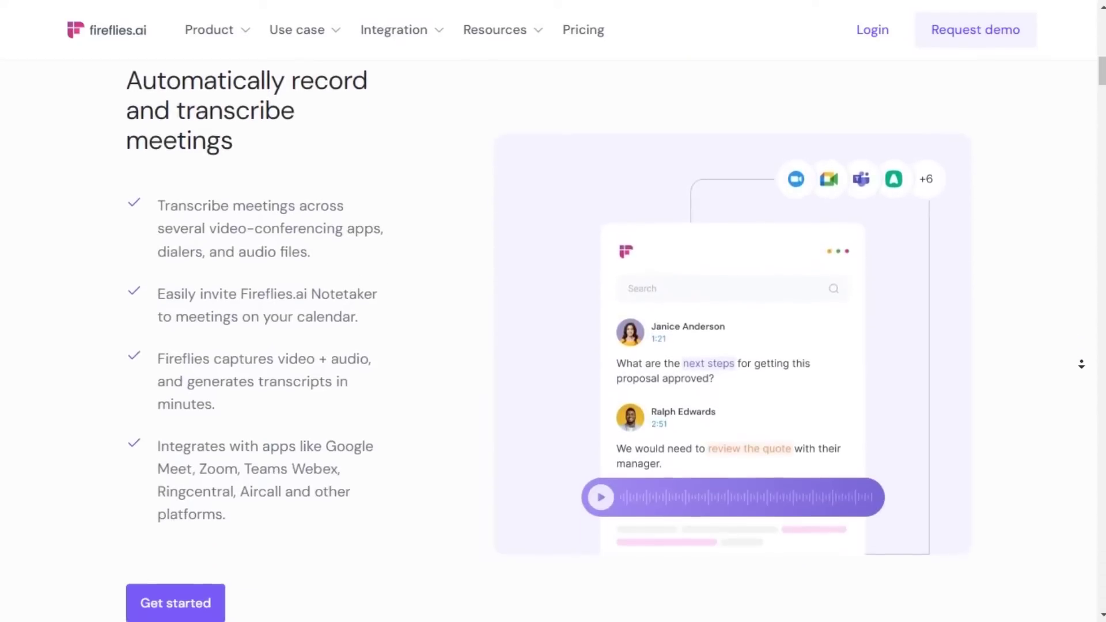
scroll(1082, 364, down, 2)
scroll(1081, 364, down, 2)
scroll(1081, 364, down, 2)
scroll(1081, 364, down, 2)
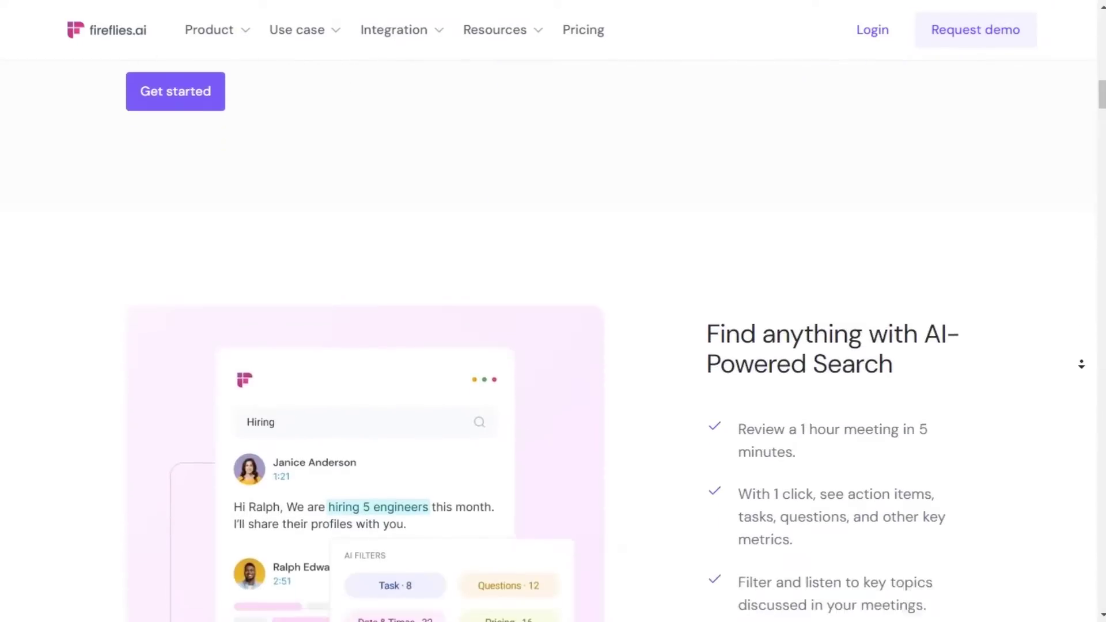
scroll(1081, 364, down, 2)
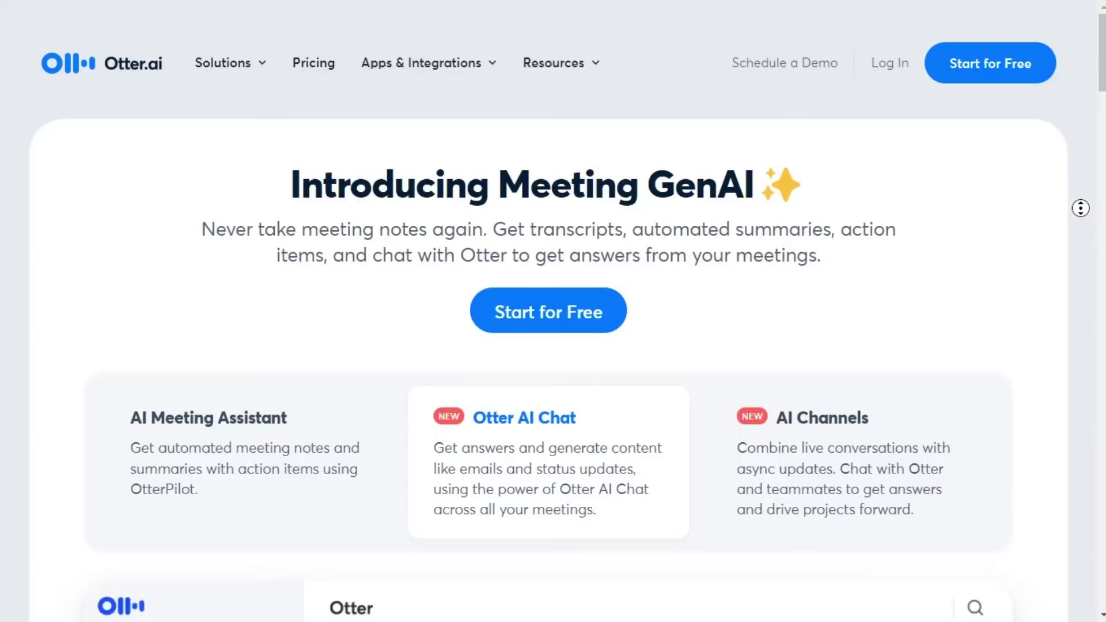
scroll(1080, 239, down, 1)
scroll(1081, 241, down, 1)
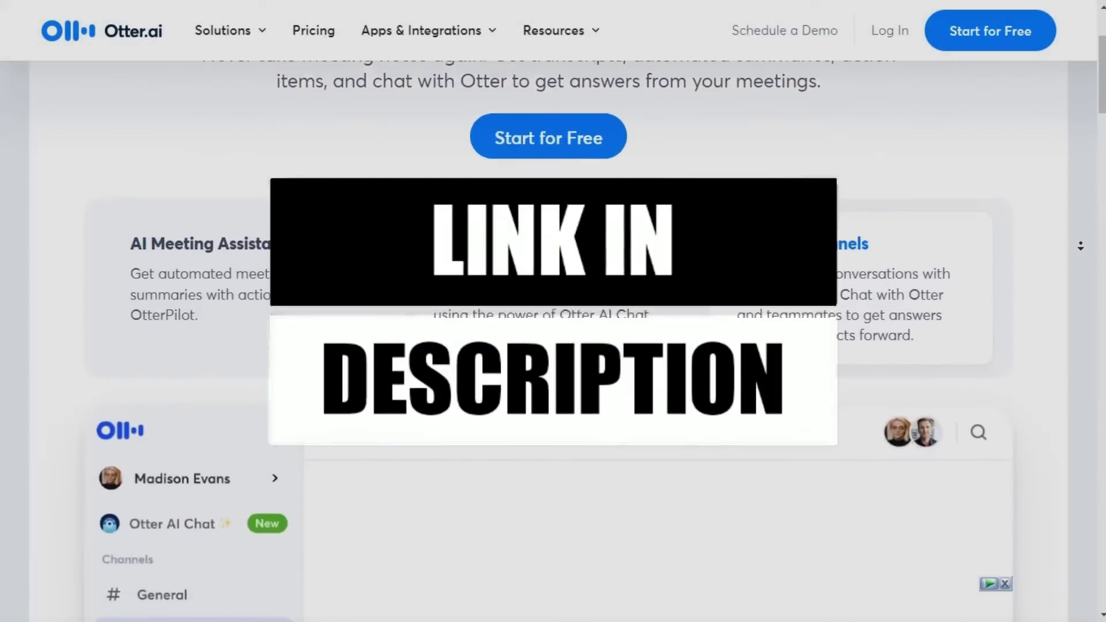
scroll(1080, 246, down, 3)
scroll(1080, 245, down, 1)
scroll(1081, 246, down, 1)
scroll(1081, 246, down, 1)
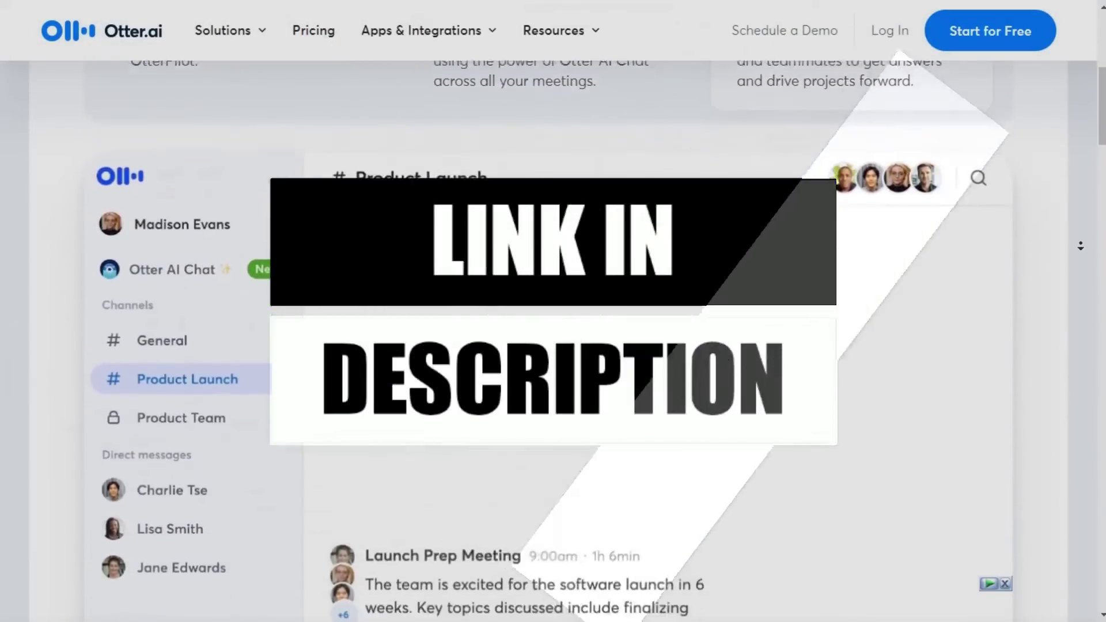
scroll(1081, 246, down, 1)
scroll(1080, 246, down, 1)
scroll(1080, 245, down, 1)
scroll(1081, 245, down, 1)
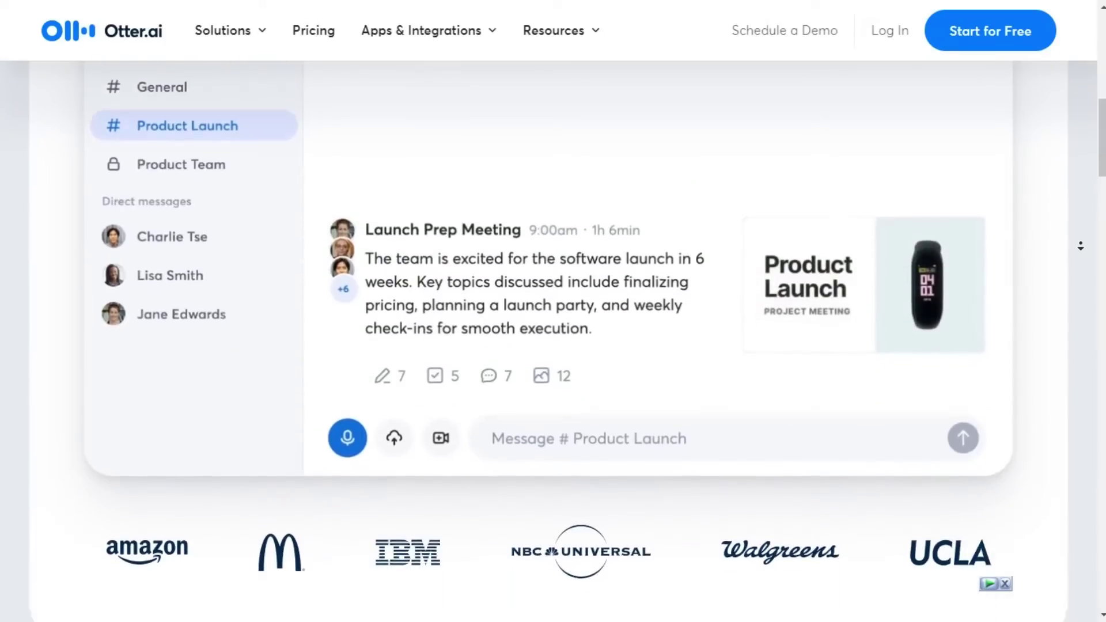
scroll(1080, 246, down, 1)
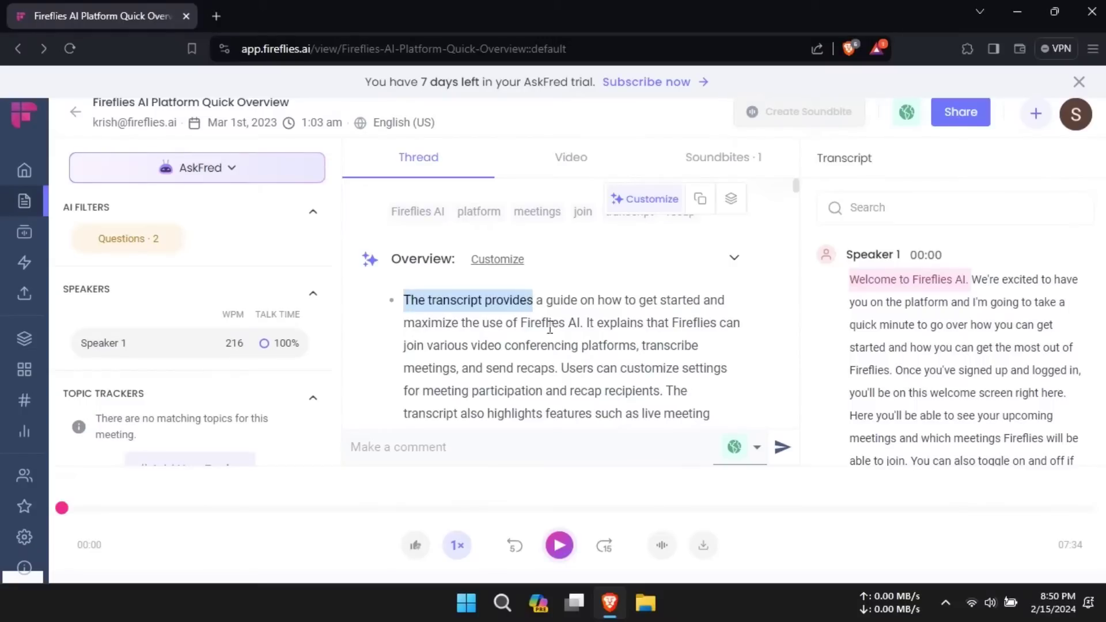
scroll(533, 323, down, 2)
scroll(533, 324, down, 2)
scroll(533, 324, down, 2)
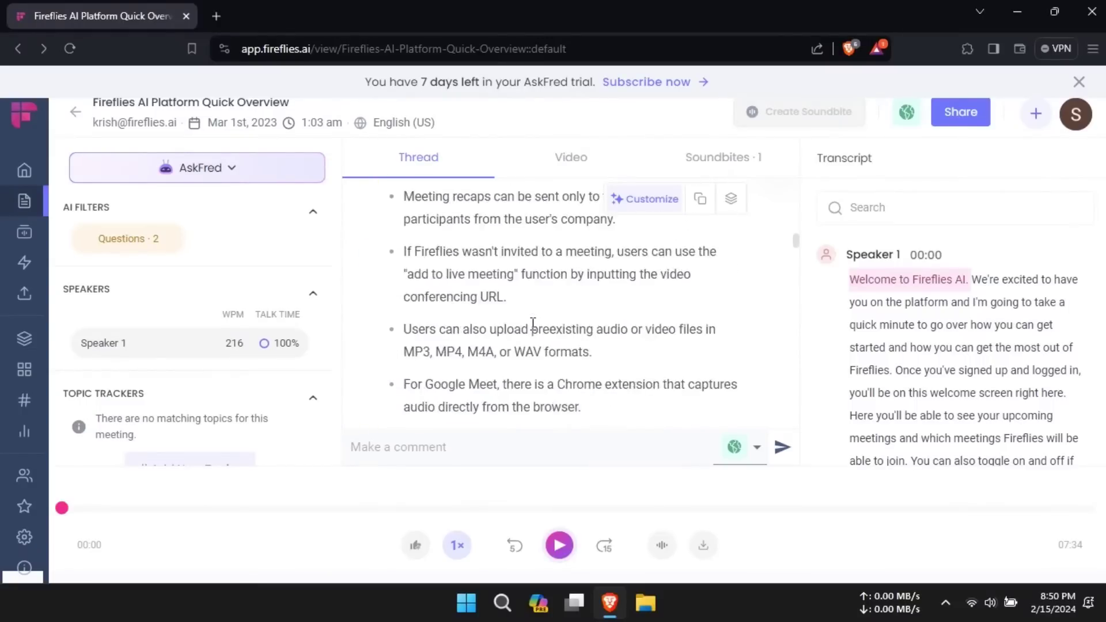
scroll(533, 323, down, 2)
scroll(533, 324, up, 2)
scroll(533, 324, up, 2)
scroll(533, 324, up, 2)
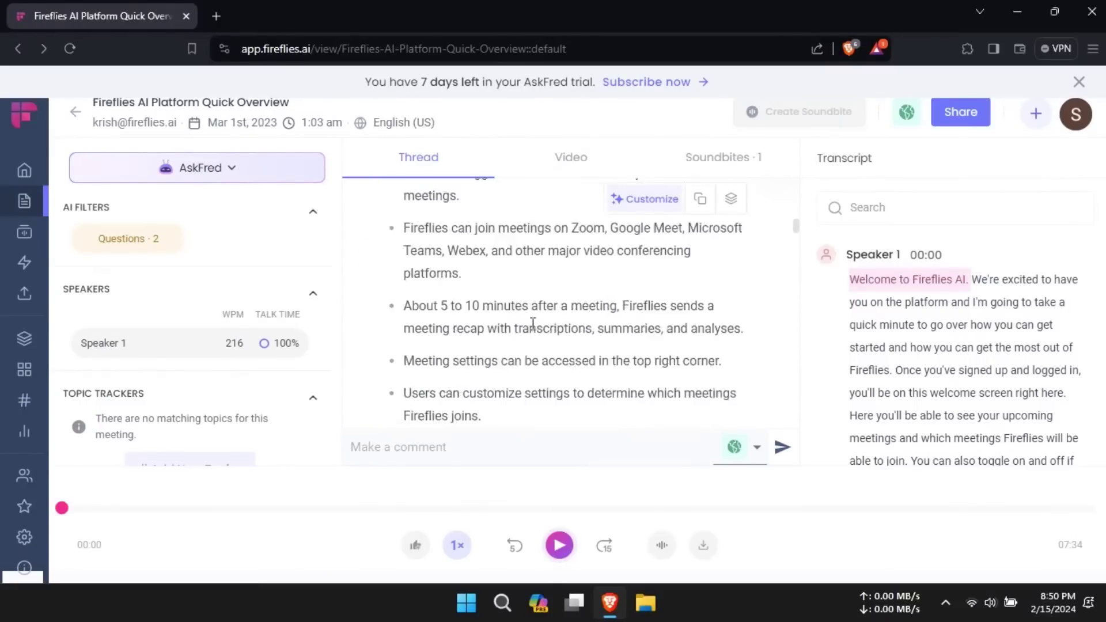
scroll(533, 324, up, 2)
scroll(533, 323, up, 2)
scroll(532, 323, up, 2)
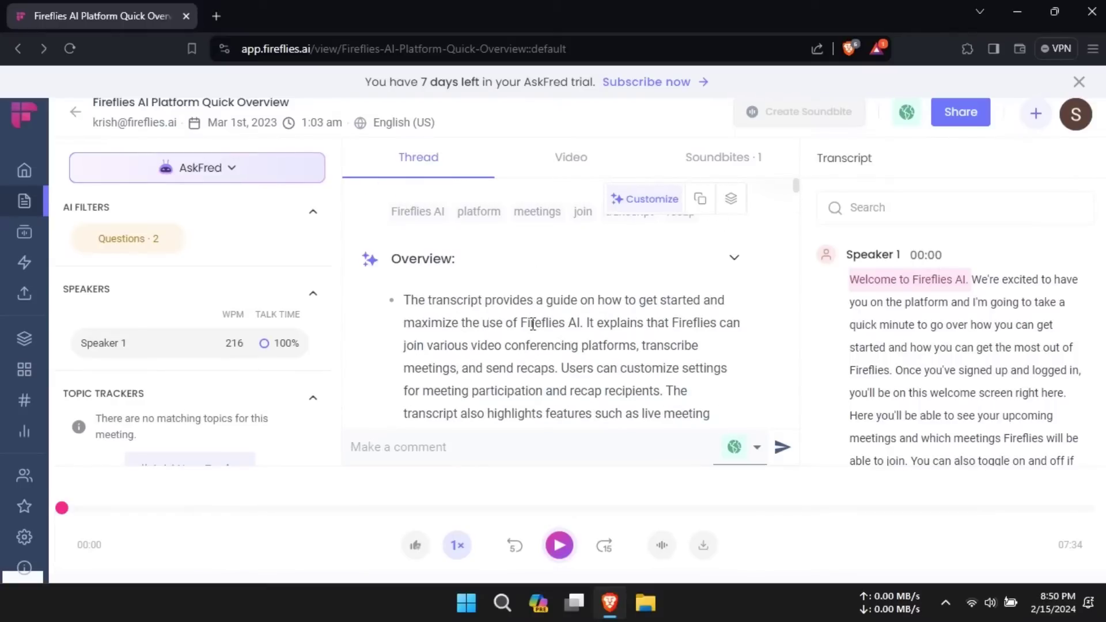
Review the Fireflies meeting video and soundbites, then open the AskFred chat with suggested questions.
click(568, 164)
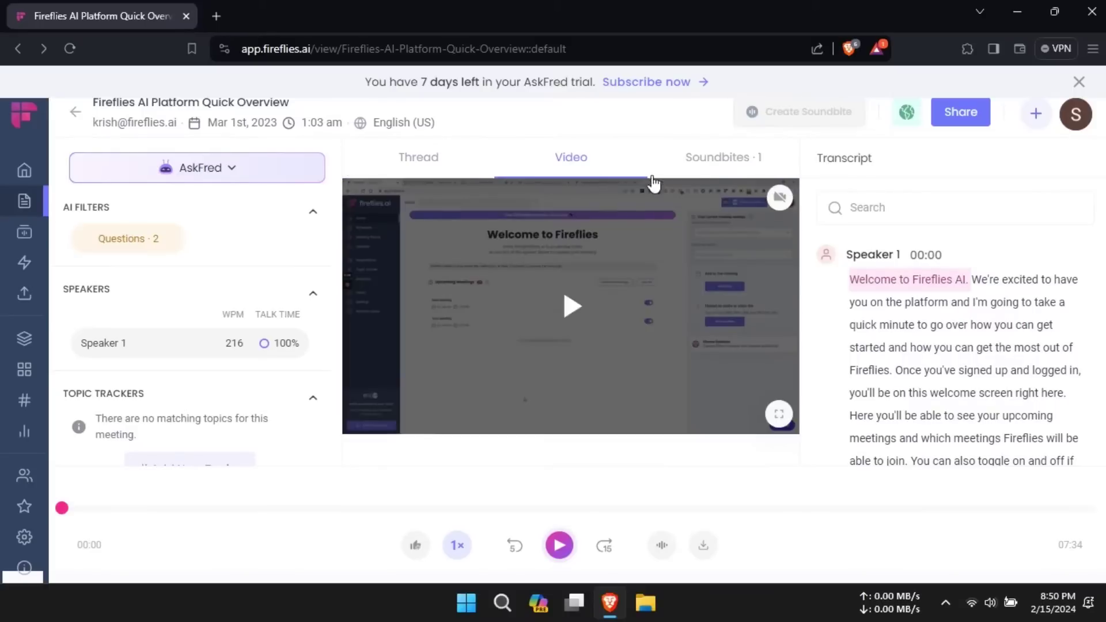
click(716, 163)
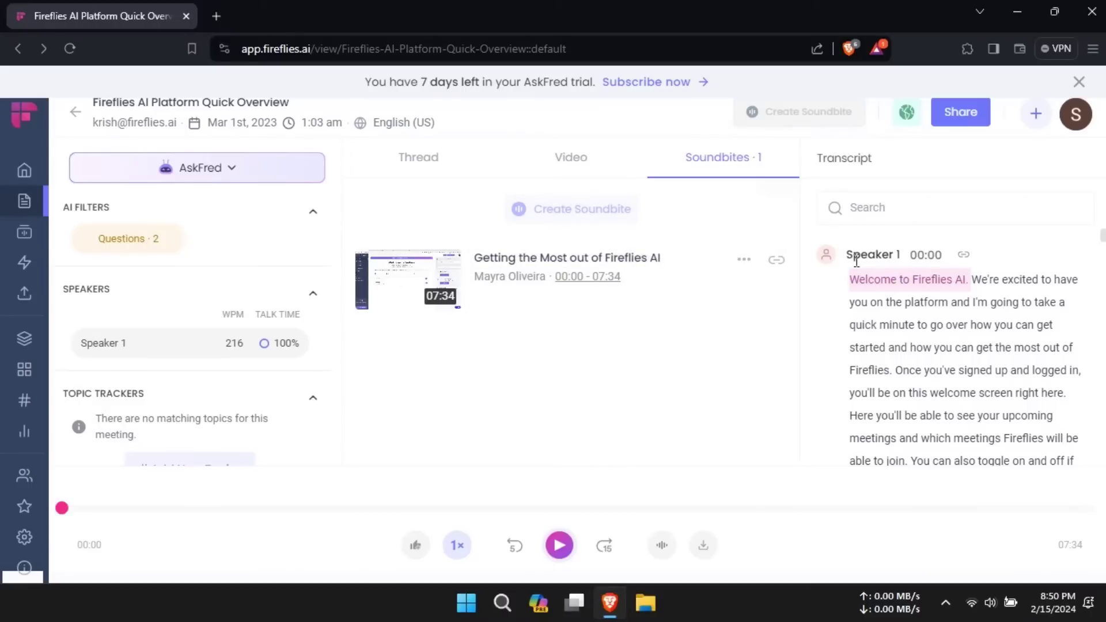
scroll(884, 267, down, 1)
scroll(896, 280, down, 2)
scroll(896, 279, down, 3)
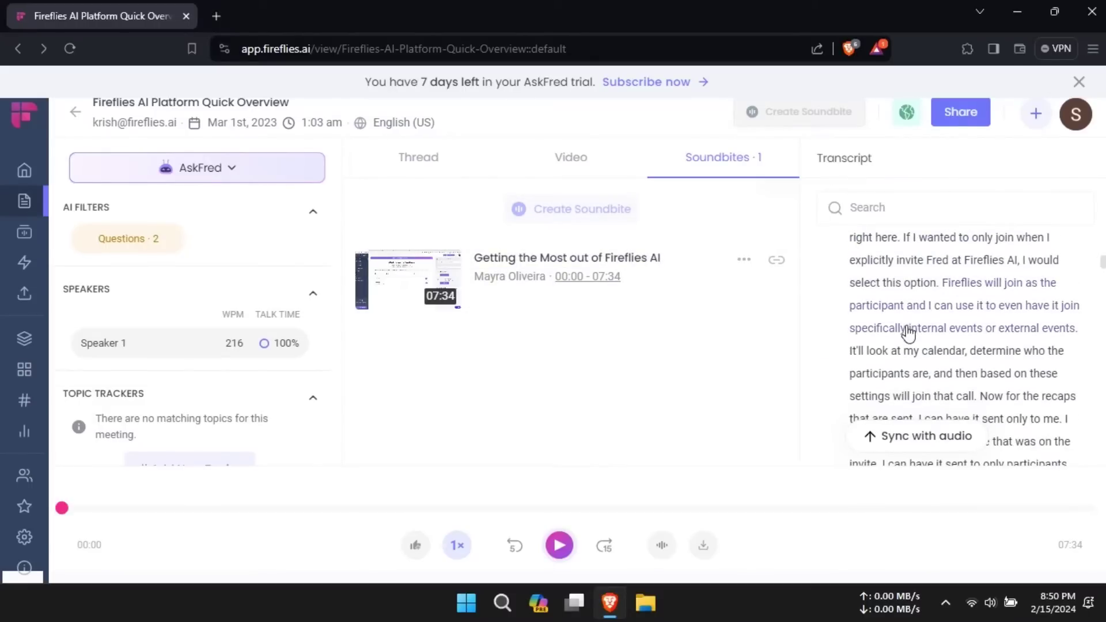
scroll(908, 332, down, 3)
scroll(914, 321, down, 3)
scroll(890, 238, down, 3)
scroll(890, 314, down, 3)
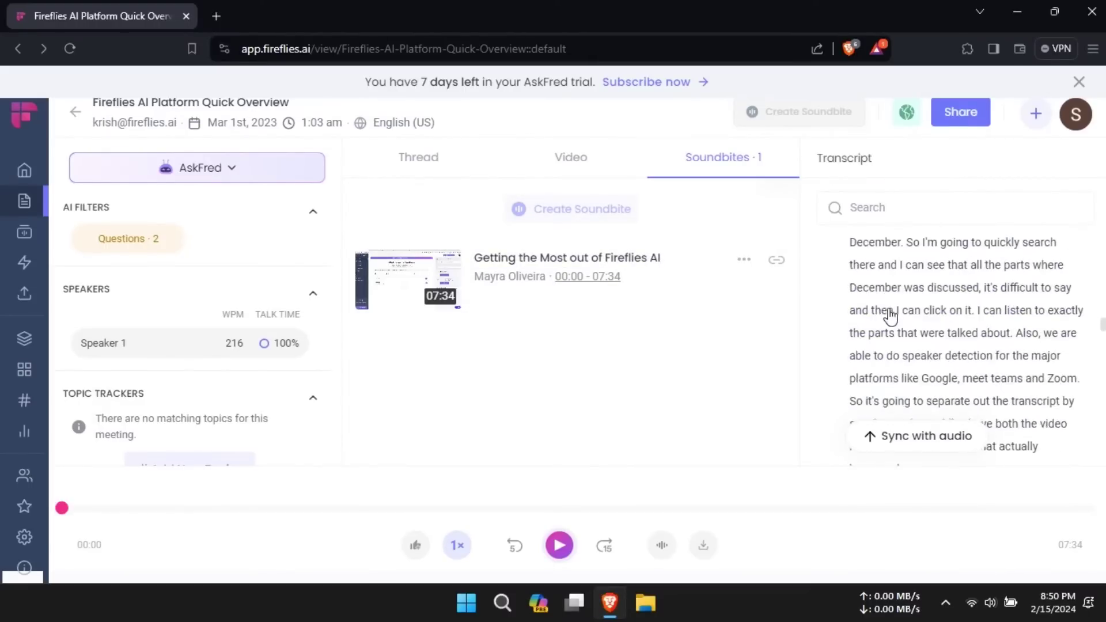
scroll(890, 315, down, 3)
scroll(890, 314, down, 3)
scroll(889, 313, down, 3)
scroll(900, 345, down, 3)
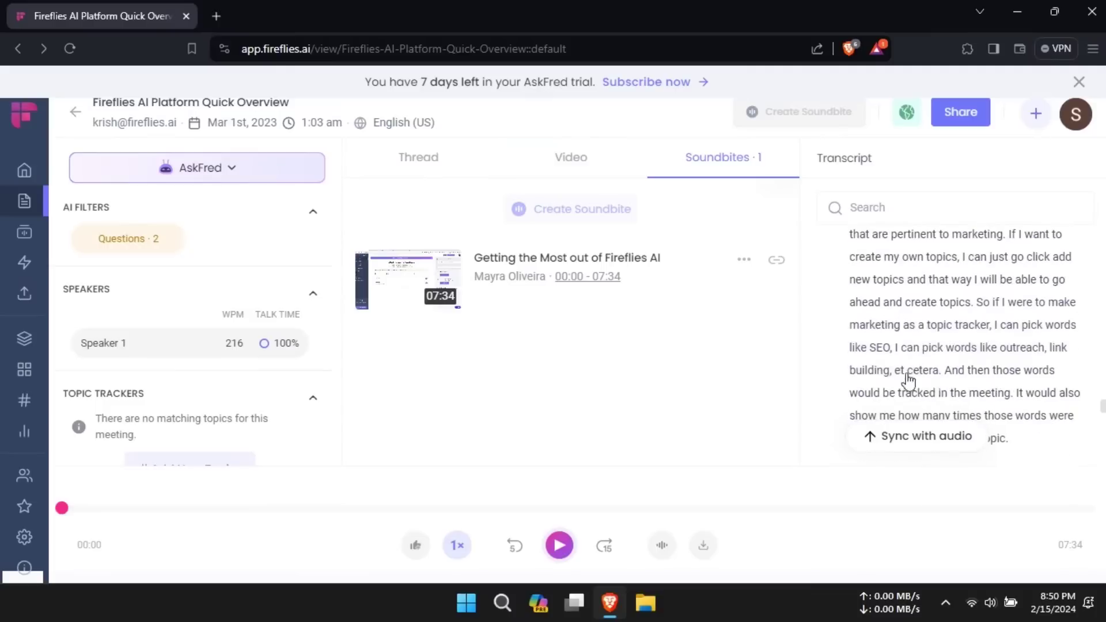
click(198, 169)
scroll(208, 277, up, 3)
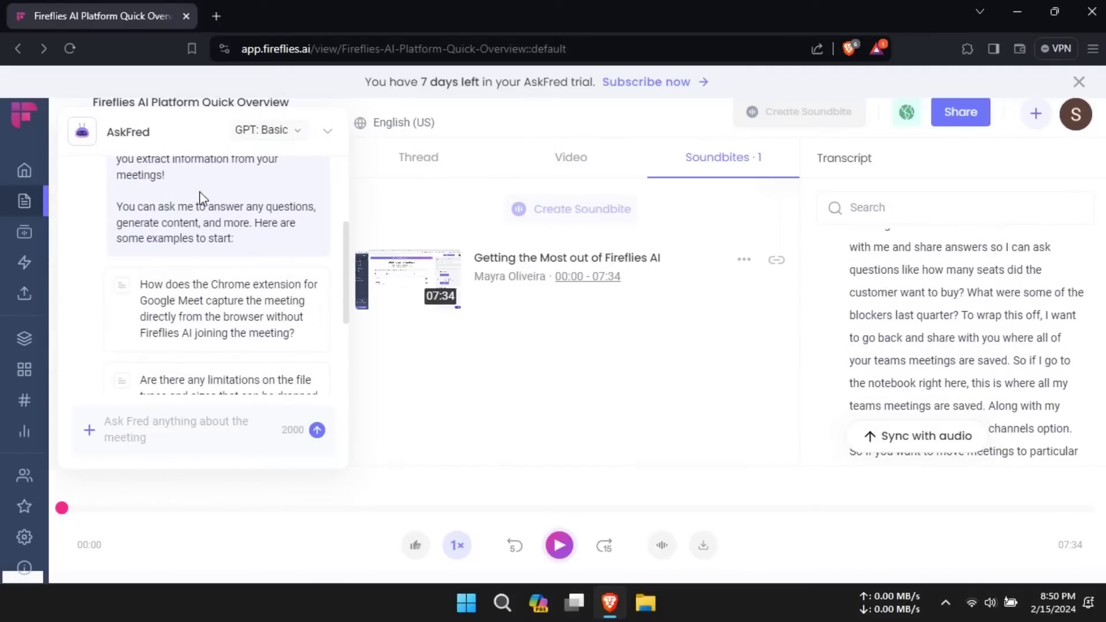
scroll(202, 260, down, 2)
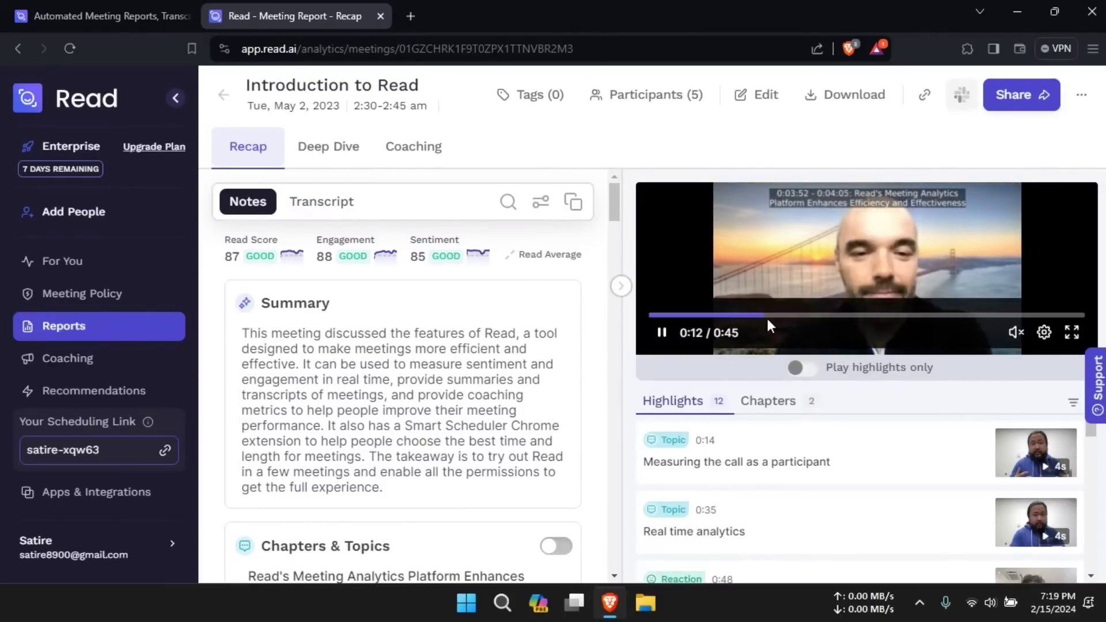
Jump the Read AI video to the first two action items, pause it, and view the transcript.
click(659, 332)
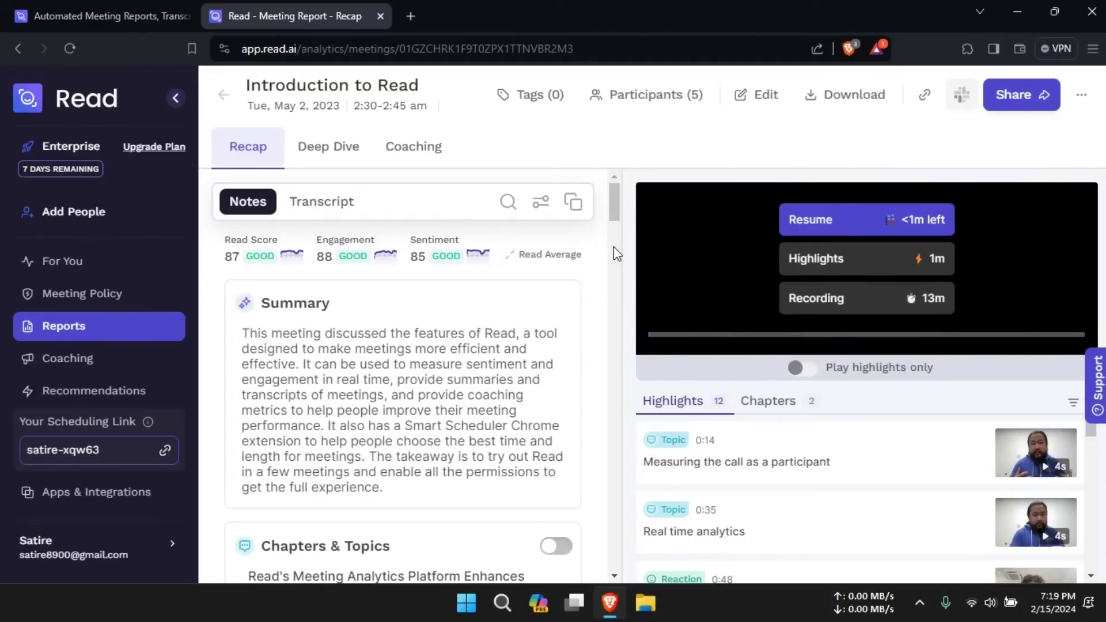
scroll(331, 499, down, 5)
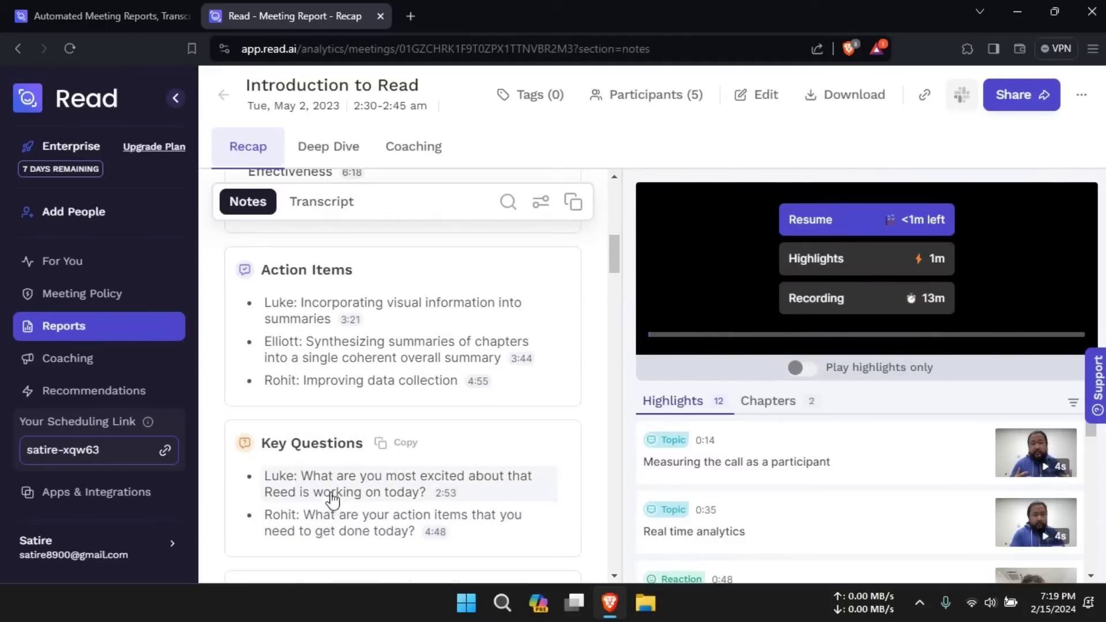
click(317, 313)
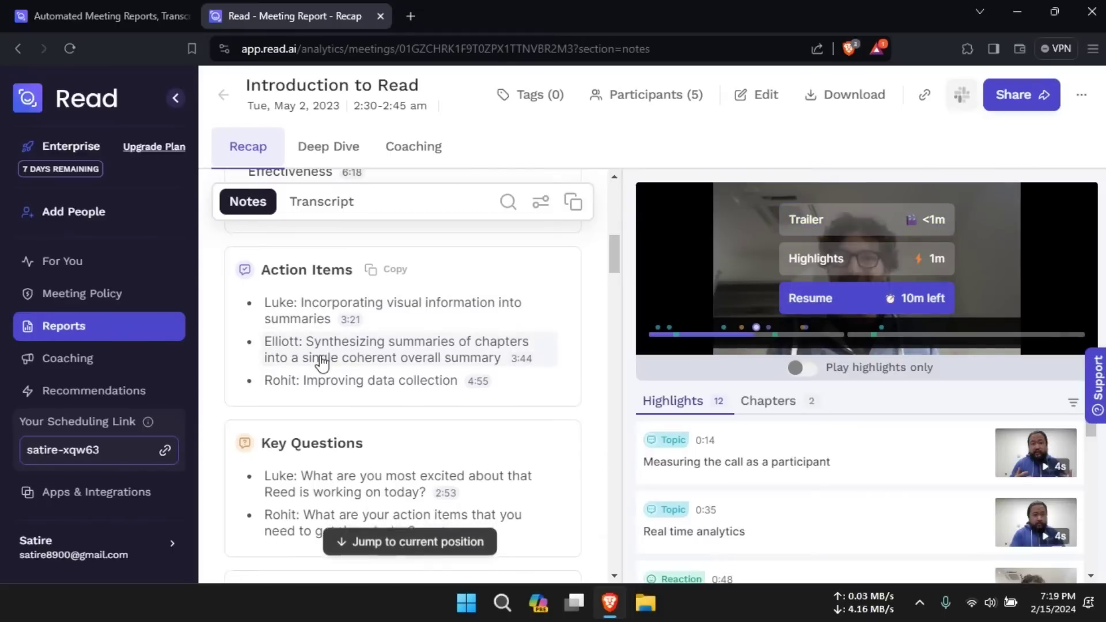
click(319, 362)
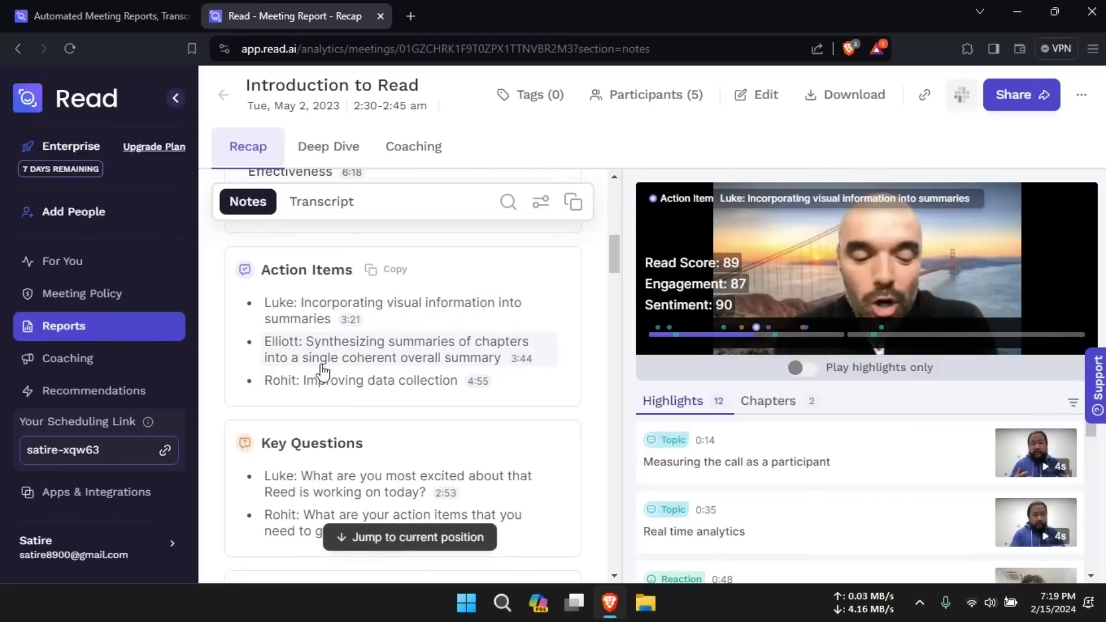
mouse_move(868, 269)
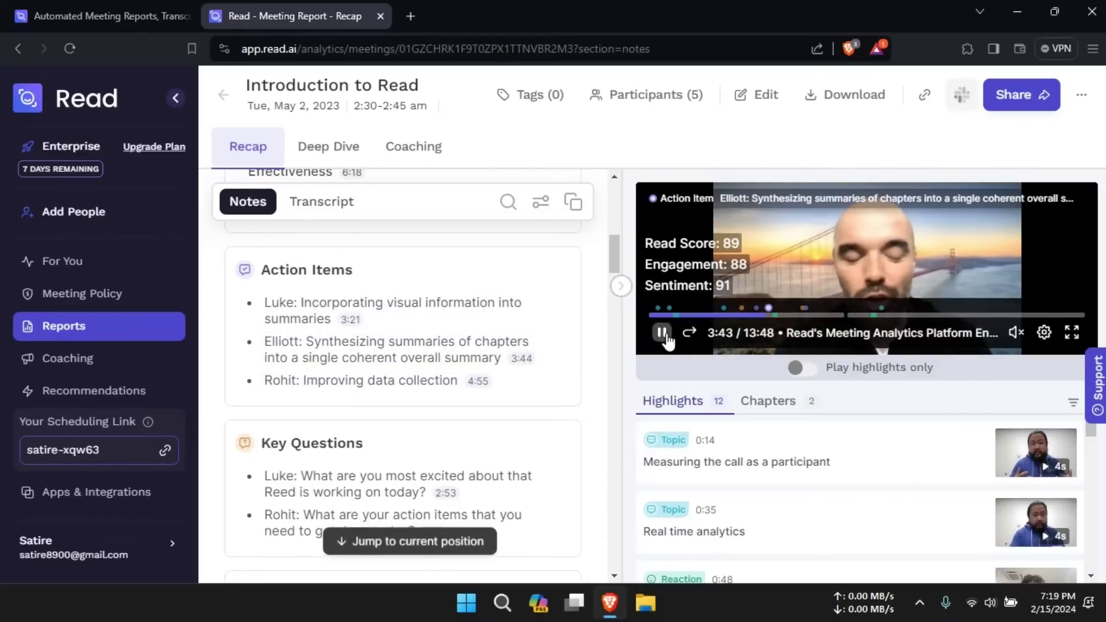
click(662, 333)
scroll(395, 397, up, 1)
scroll(407, 395, up, 1)
scroll(328, 316, up, 1)
scroll(329, 318, up, 2)
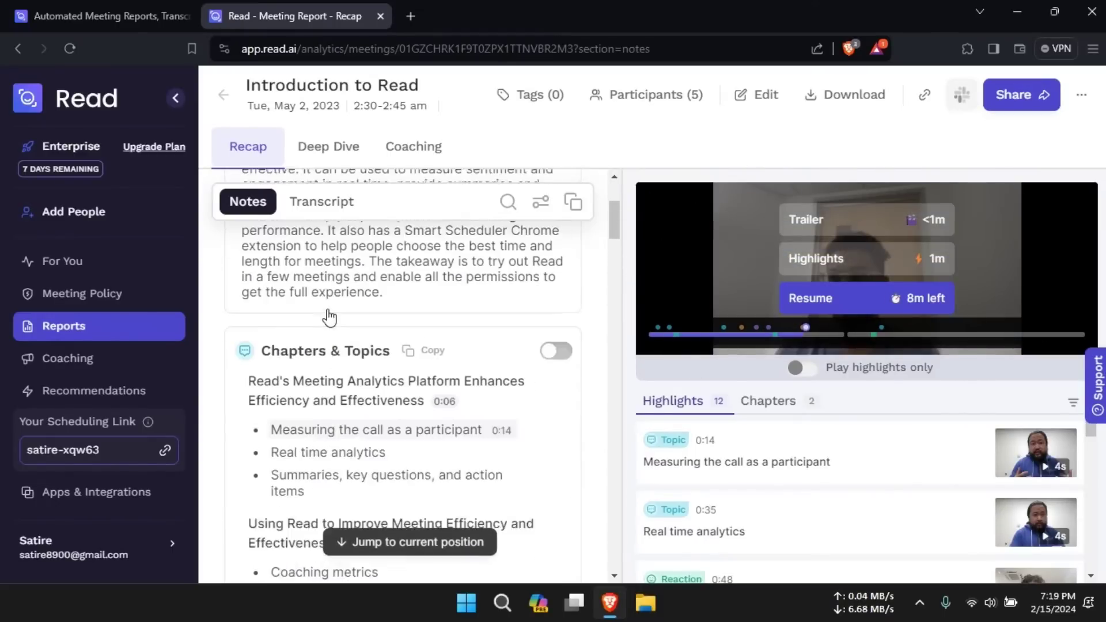
scroll(328, 316, up, 1)
scroll(324, 315, up, 2)
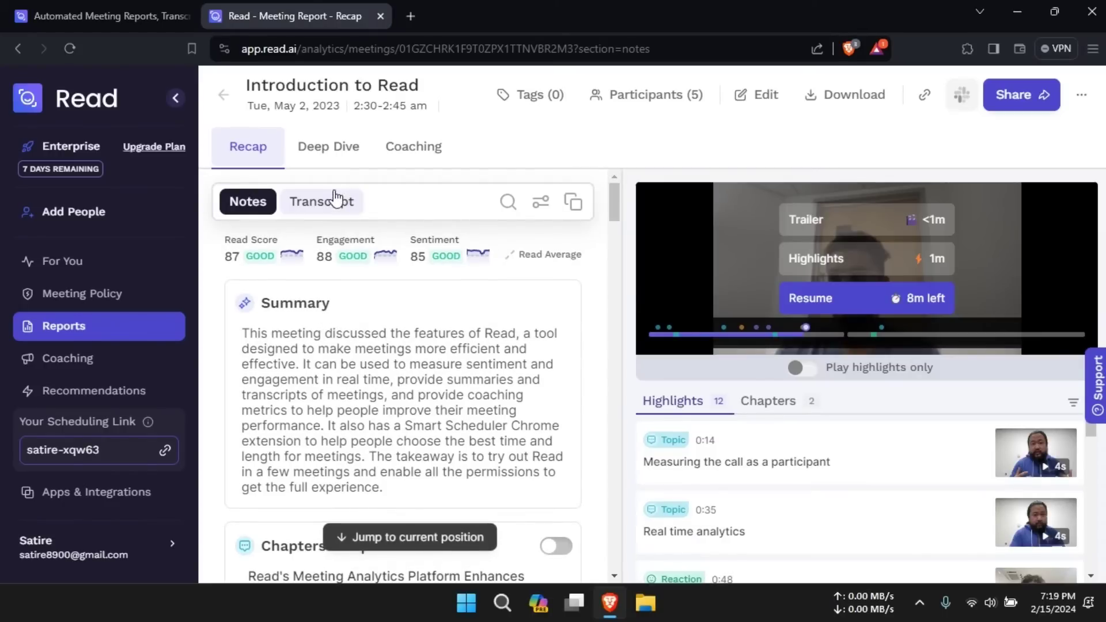
click(322, 205)
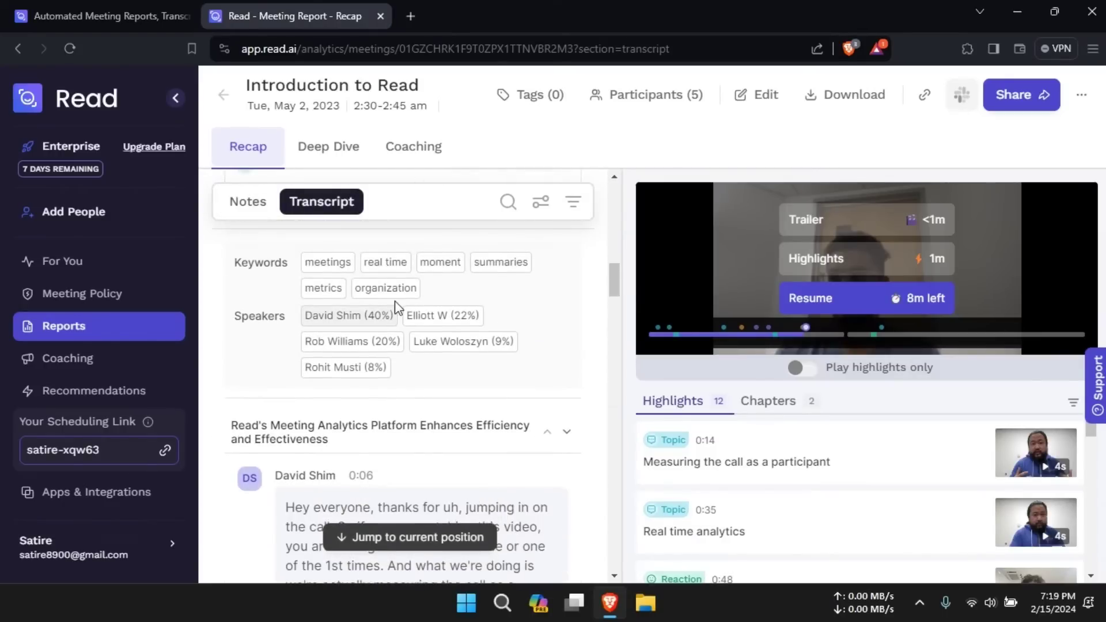
scroll(372, 283, down, 2)
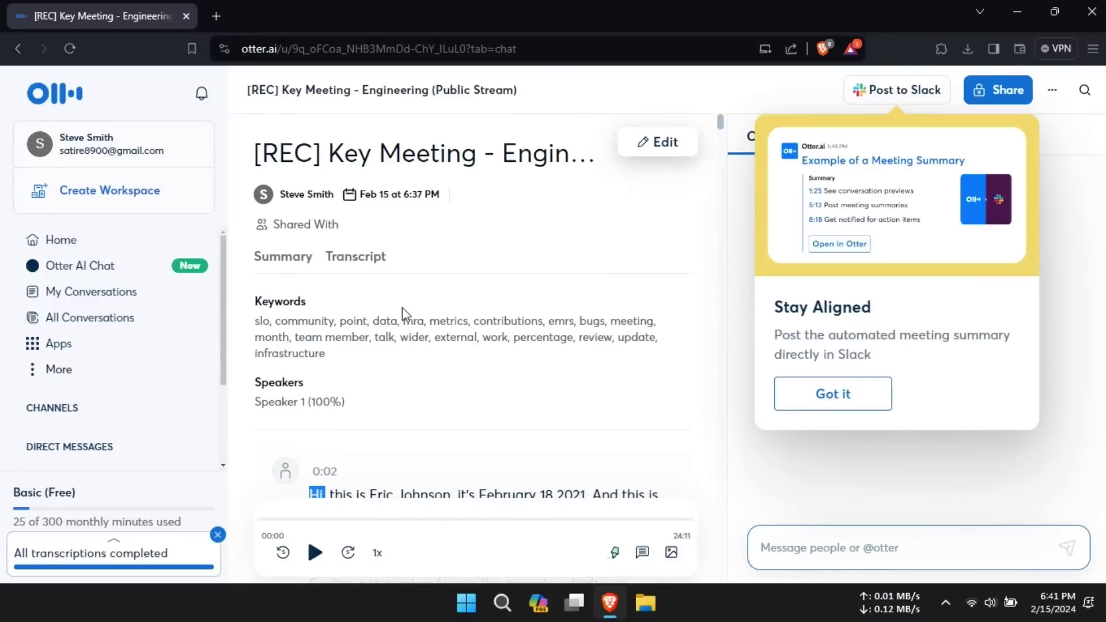
scroll(402, 359, down, 1)
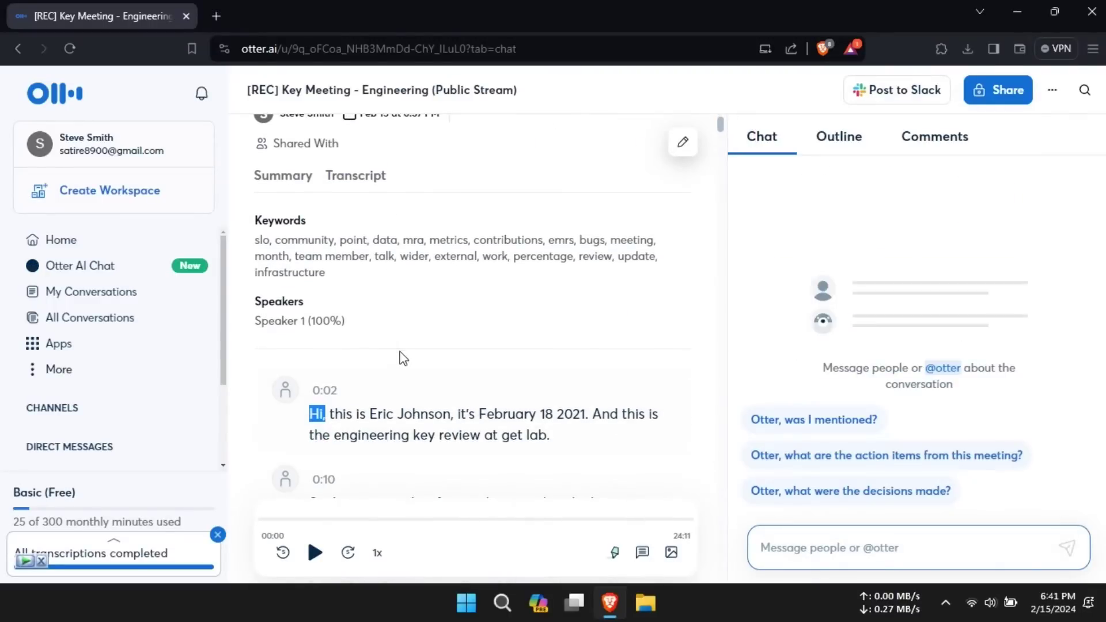
scroll(487, 361, down, 1)
scroll(432, 352, down, 2)
scroll(400, 349, down, 2)
scroll(450, 348, down, 3)
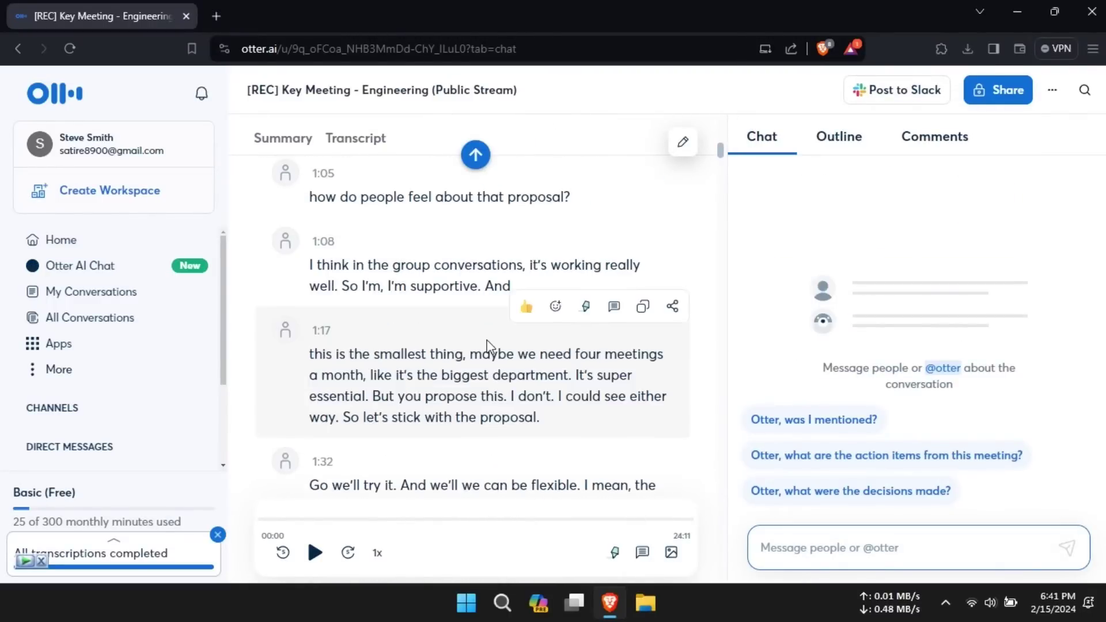
scroll(493, 350, down, 3)
scroll(493, 347, down, 3)
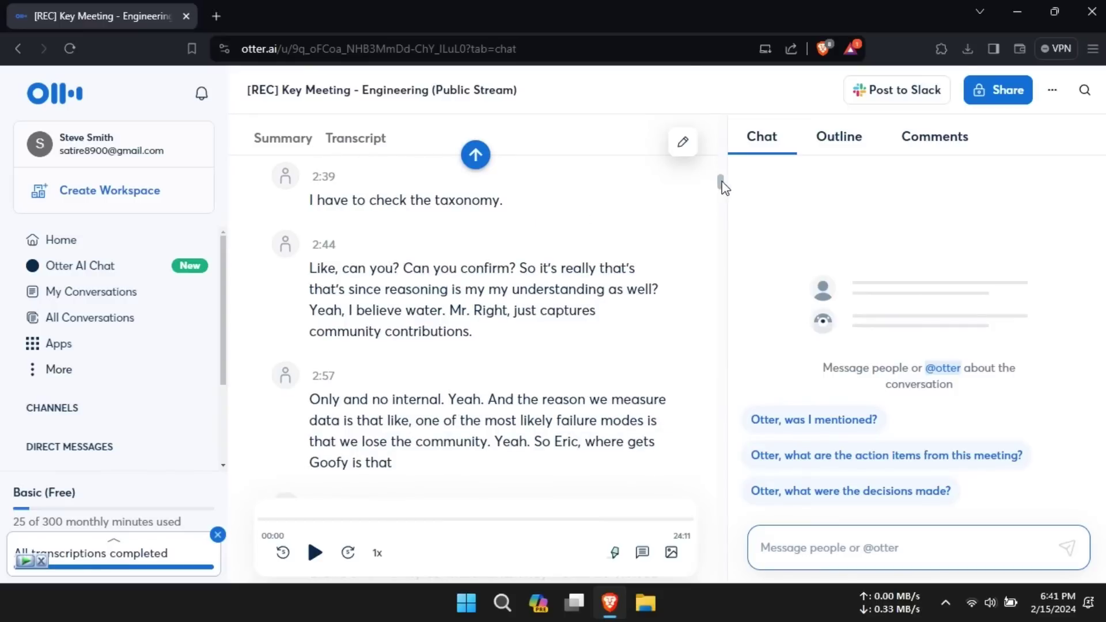
mouse_move(725, 188)
mouse_down()
mouse_move(721, 502)
mouse_move(700, 155)
mouse_up()
scroll(450, 212, up, 5)
scroll(425, 388, up, 3)
scroll(370, 347, up, 2)
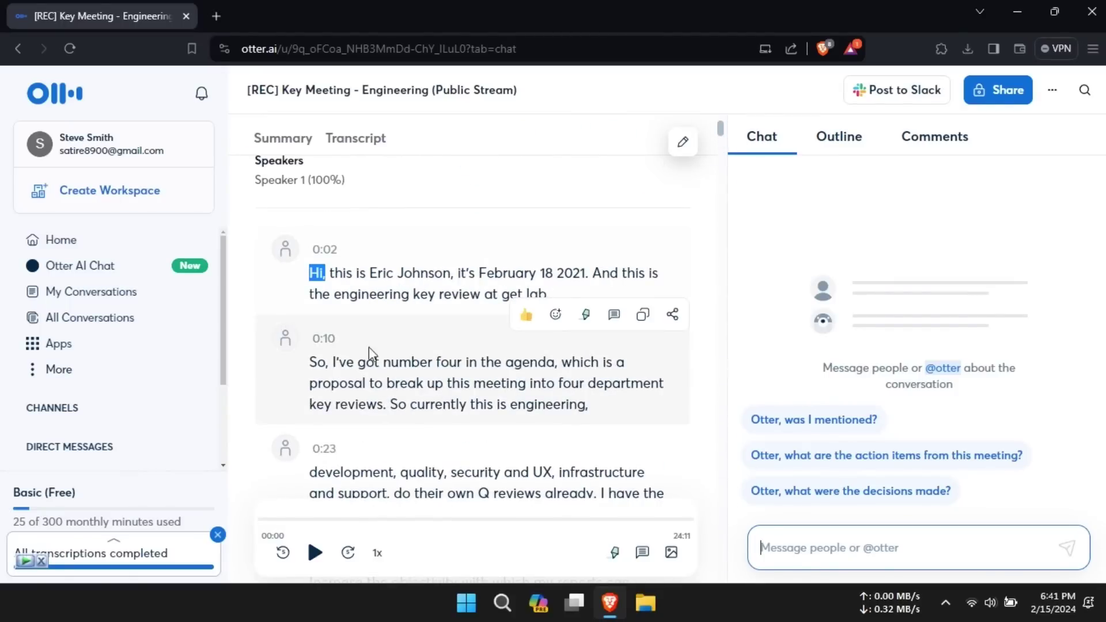
Highlight the 0:10 agenda item four paragraph and show the full Otter transcript.
click(318, 370)
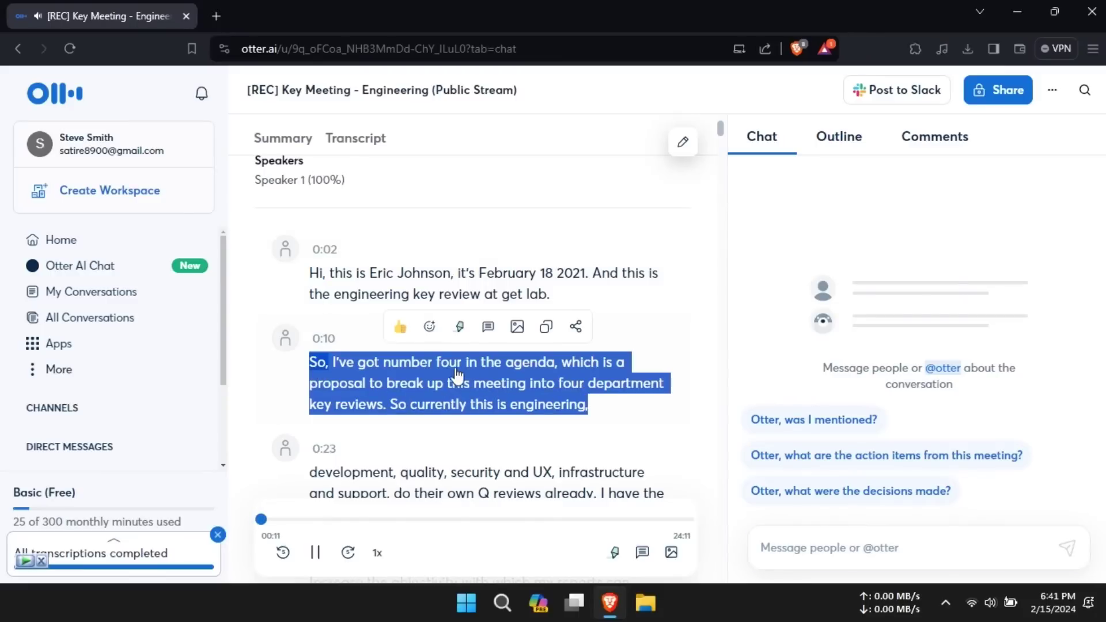
click(586, 314)
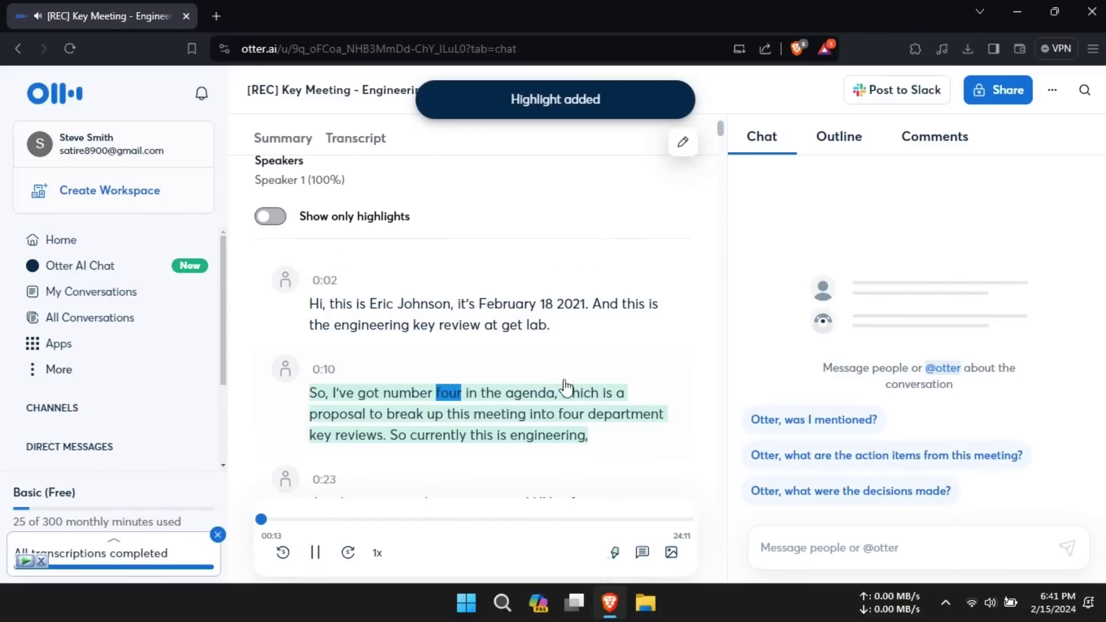
scroll(563, 356, down, 3)
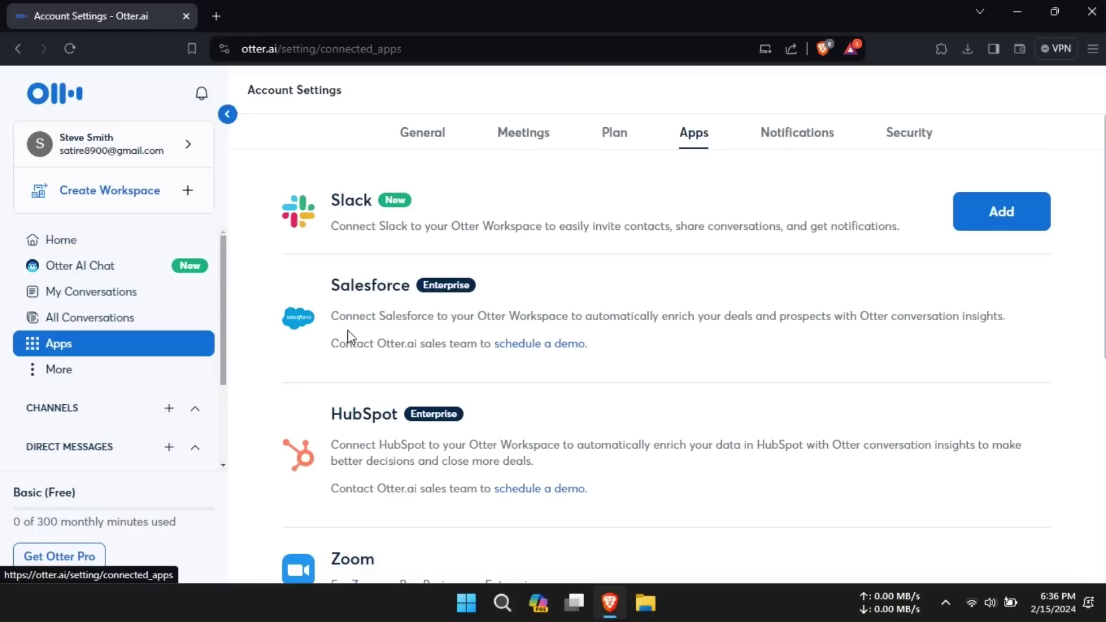
scroll(597, 265, down, 2)
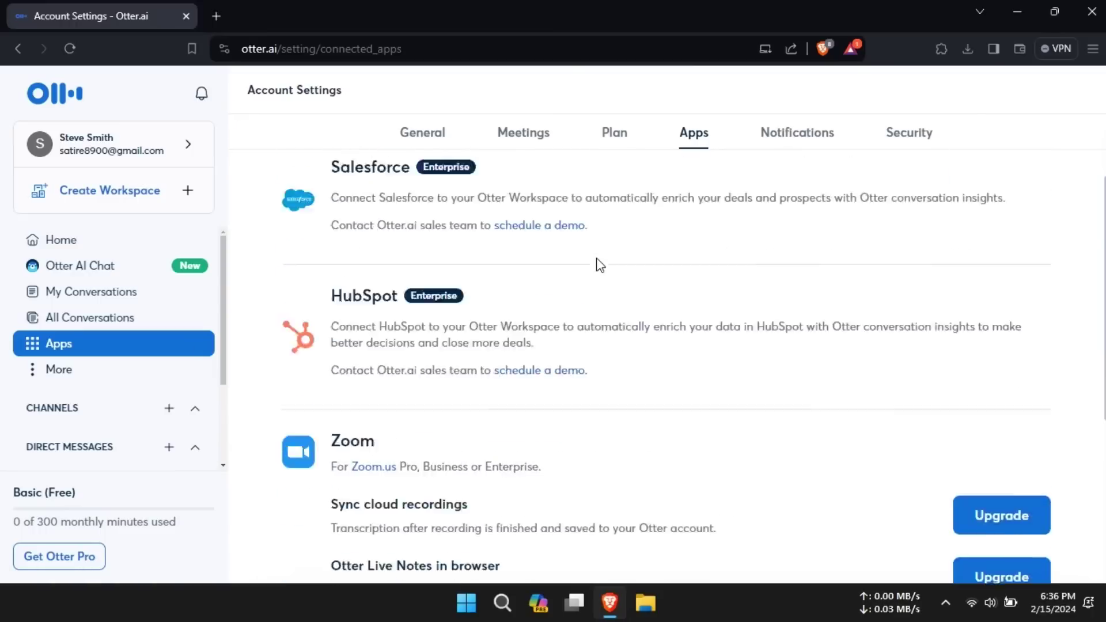
scroll(517, 318, down, 4)
scroll(366, 529, up, 5)
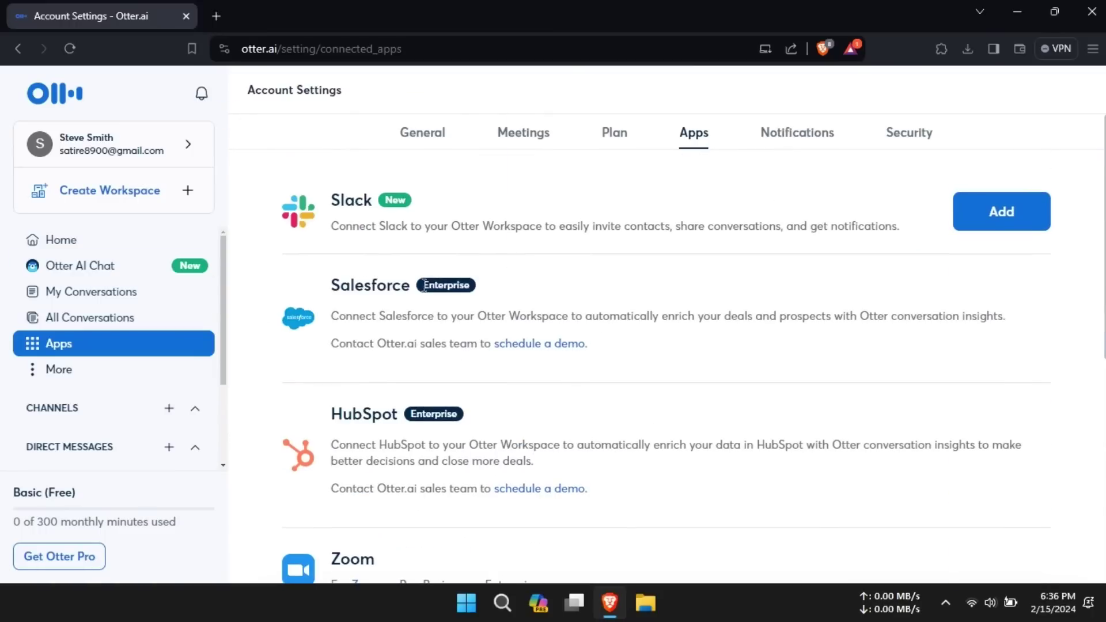
click(120, 241)
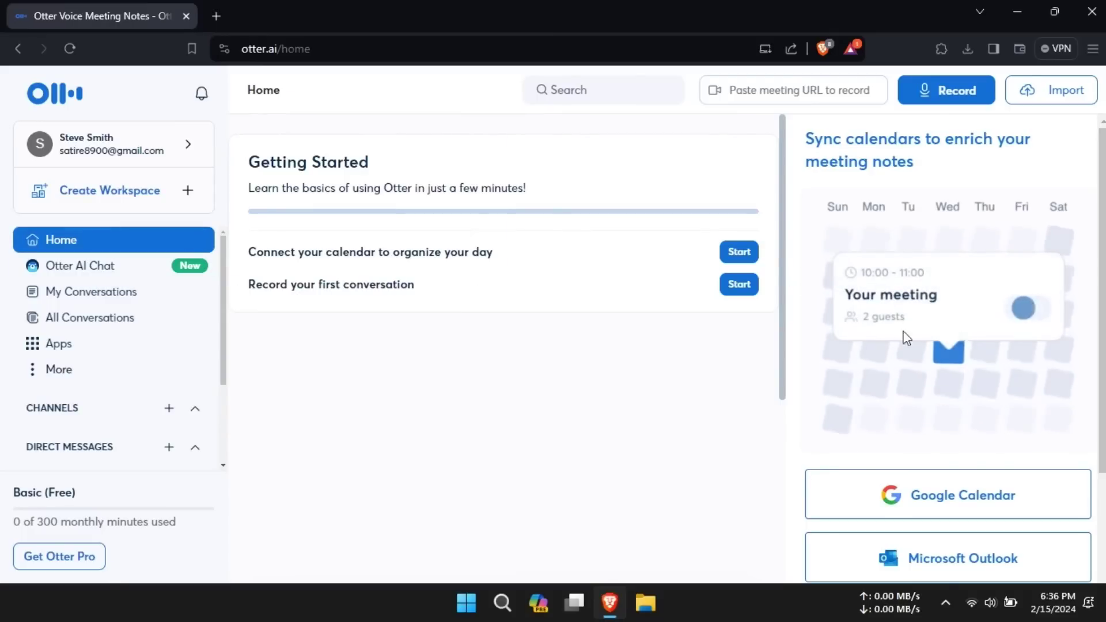
click(1042, 99)
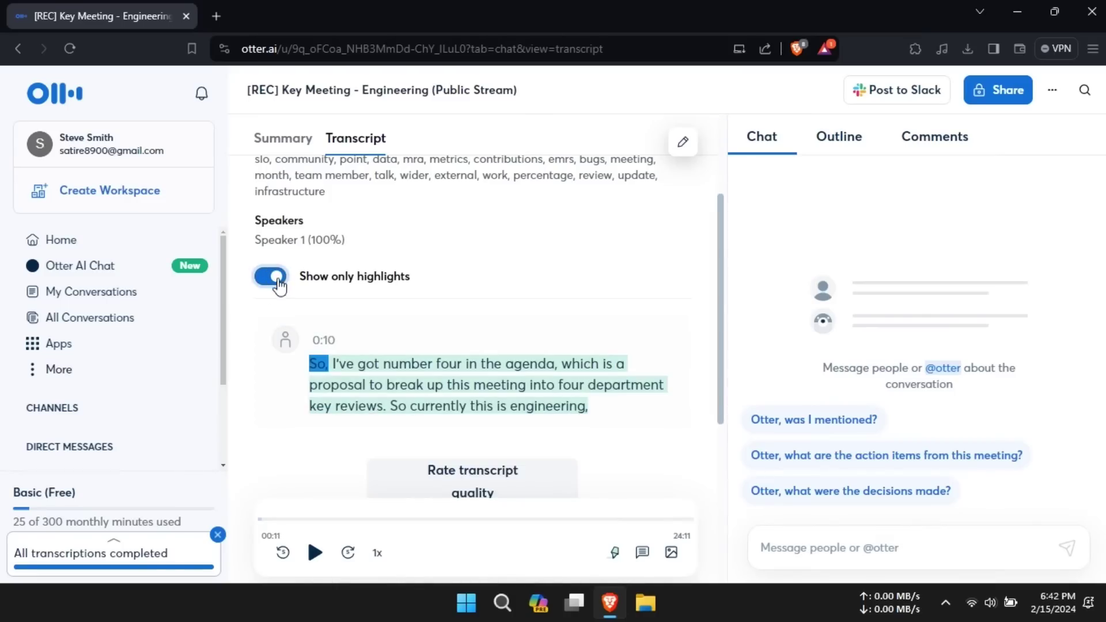
click(270, 277)
scroll(629, 370, up, 2)
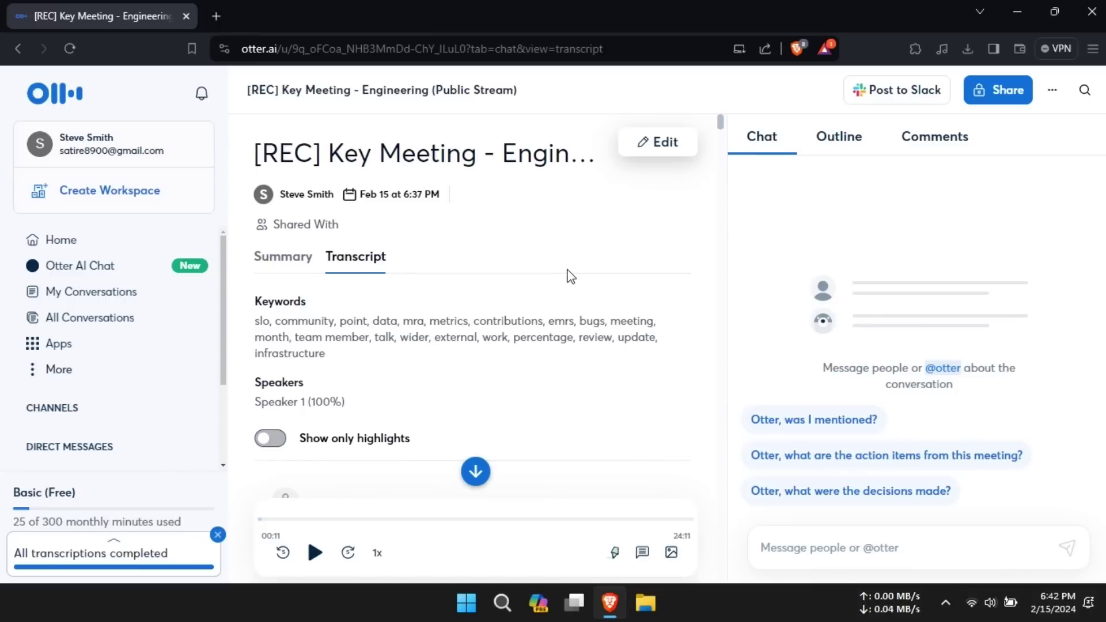
Ask Otter chat for the meeting's action items, then for its main discussion points.
click(816, 458)
text(@otter what was the key points of the meeting)
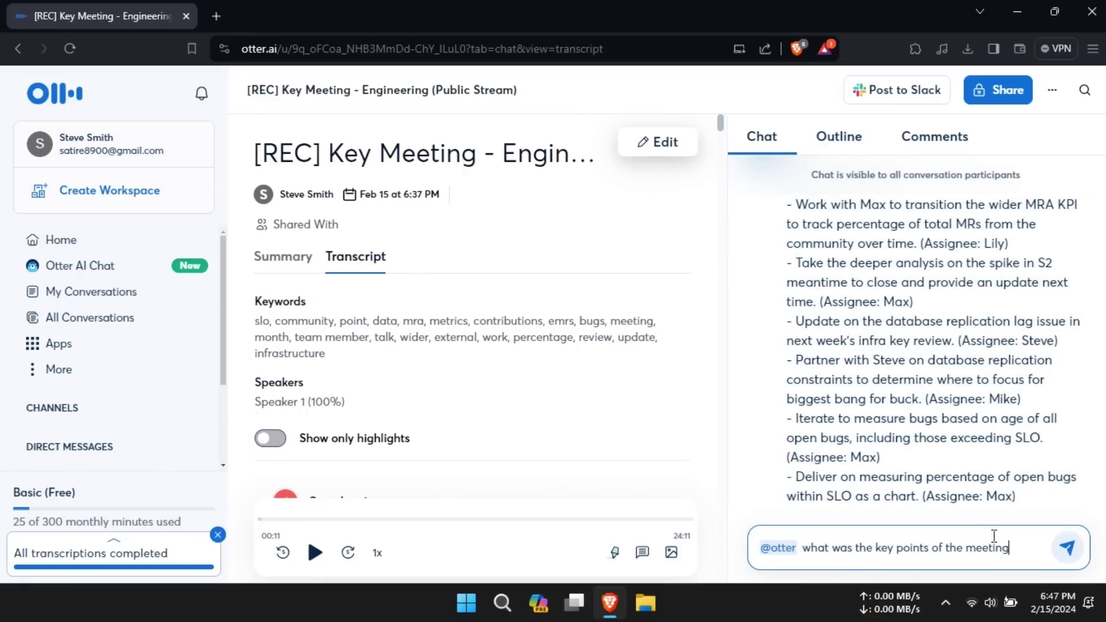
key(Return)
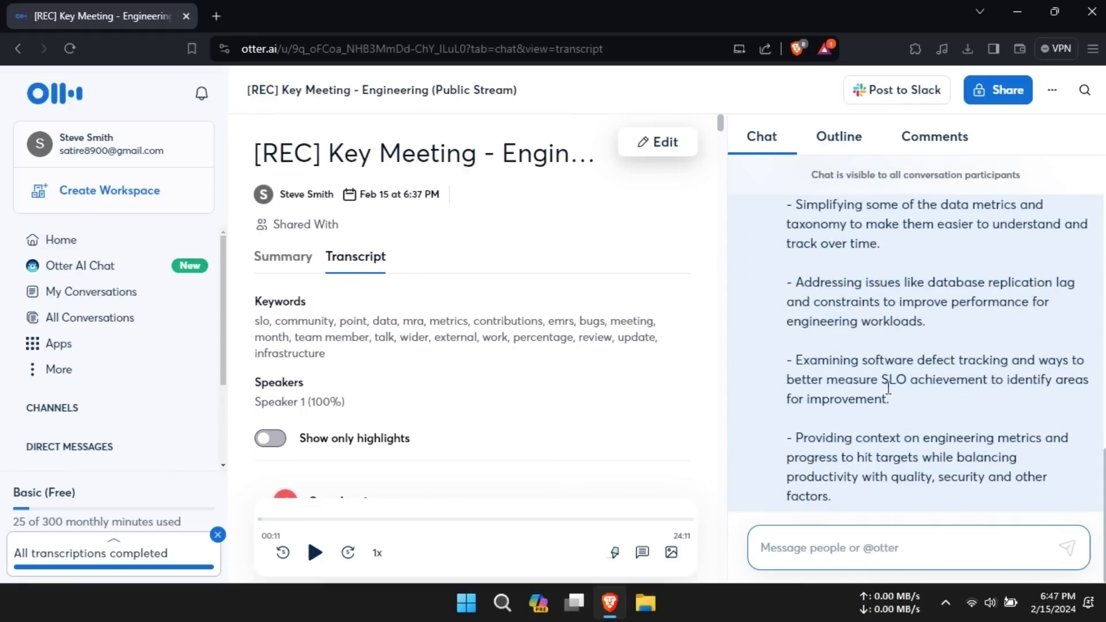
scroll(888, 389, up, 5)
scroll(980, 389, down, 5)
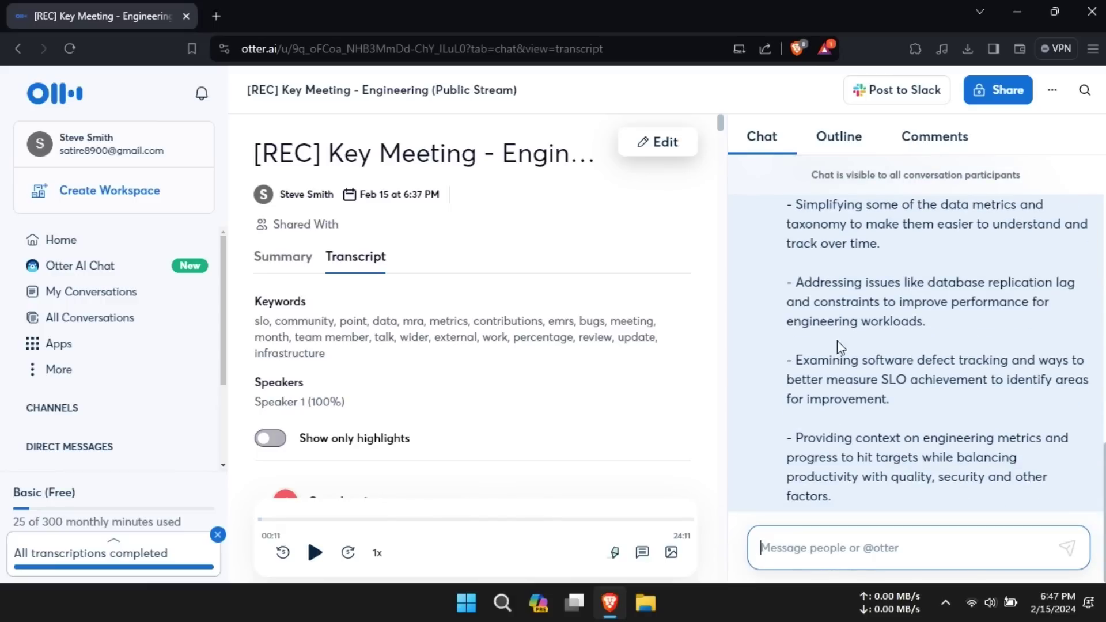